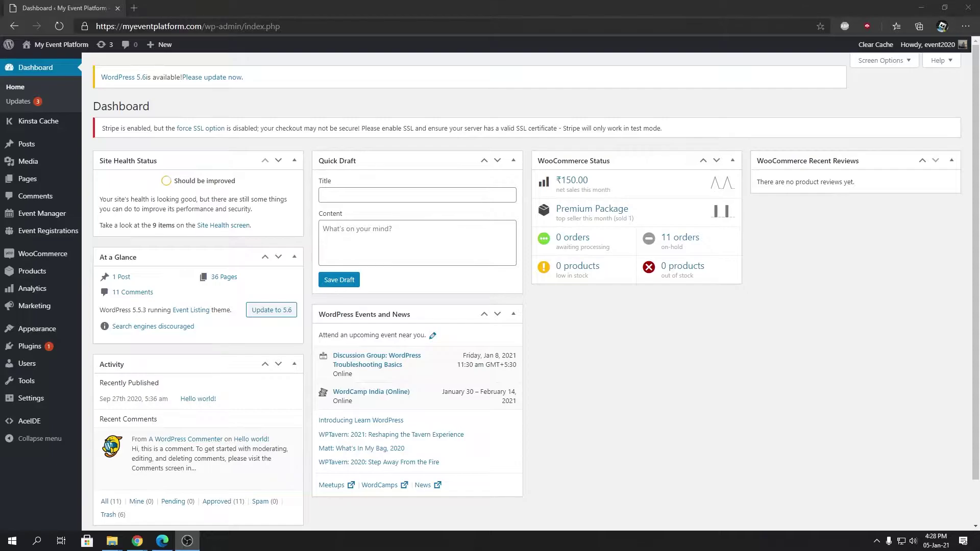
# Step: Scroll down the WP User Profile Avatar plugin page to its Screenshots gallery
pyautogui.click(843, 441)
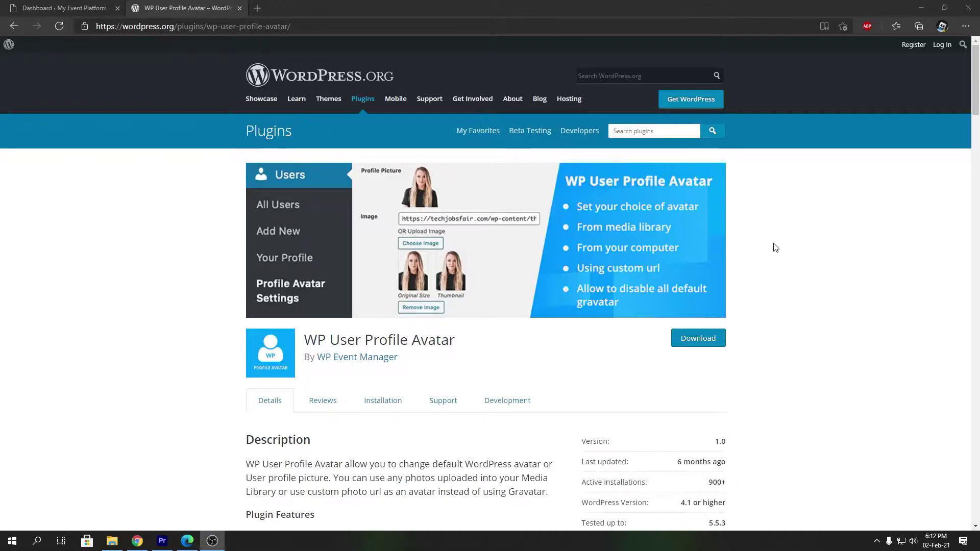
pyautogui.scroll(-3, 776, 247)
pyautogui.scroll(-7, 775, 248)
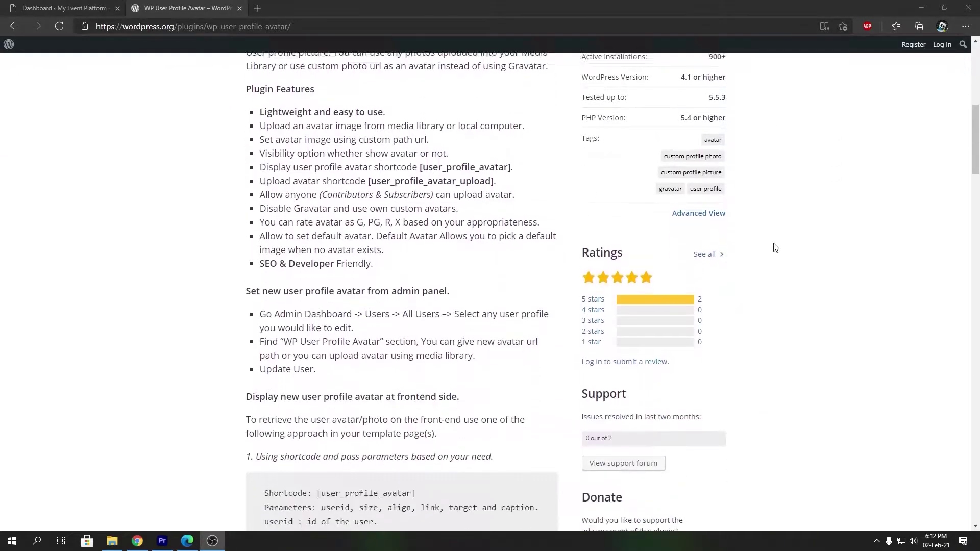
pyautogui.scroll(-13, 775, 247)
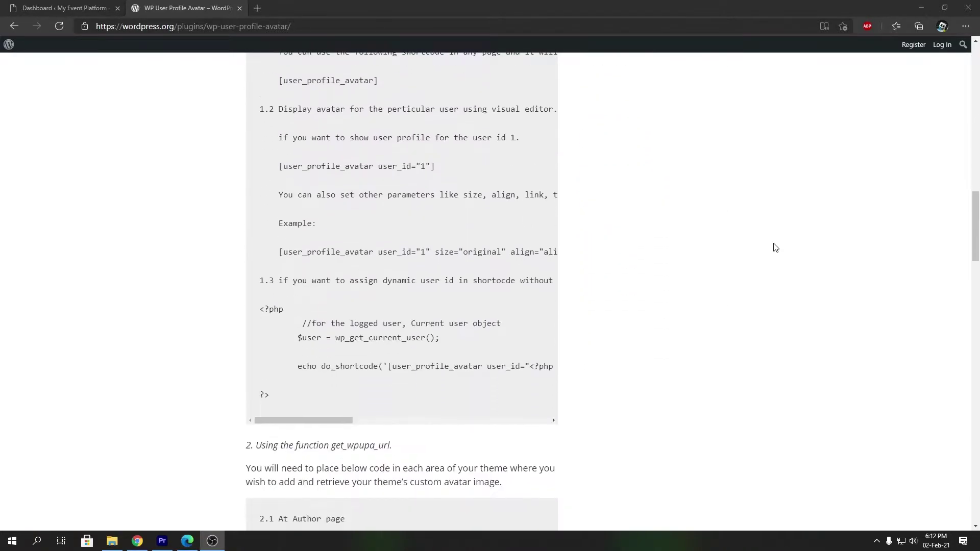
pyautogui.scroll(-10, 776, 248)
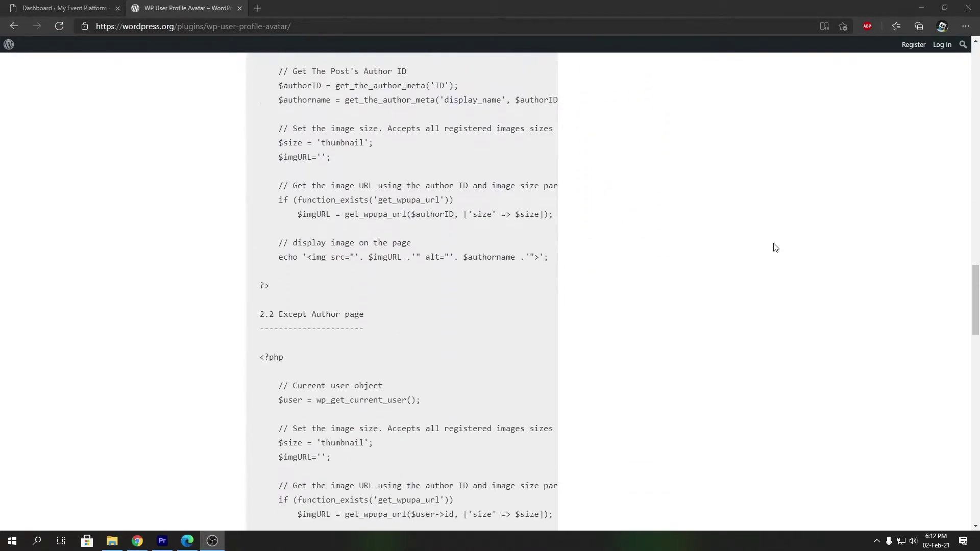
pyautogui.scroll(-10, 776, 248)
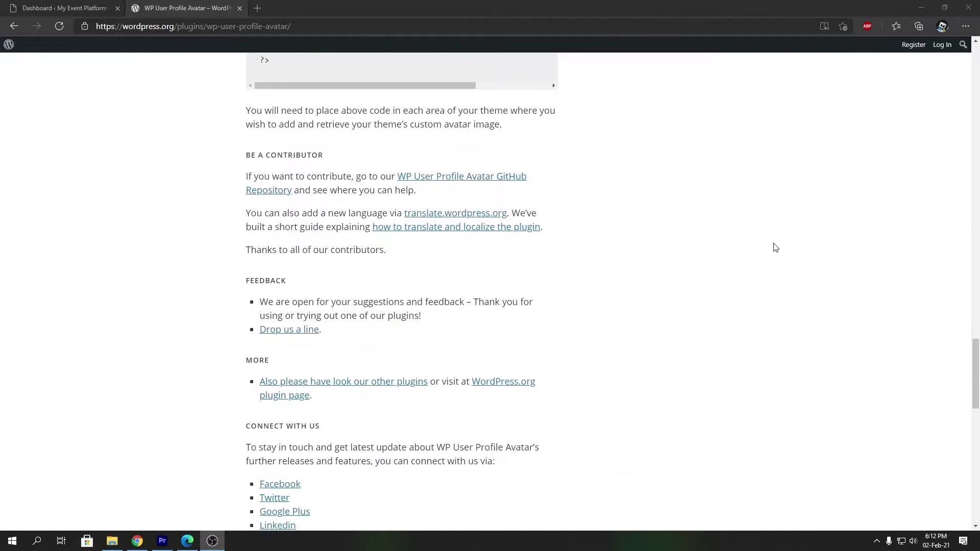
pyautogui.scroll(-6, 775, 247)
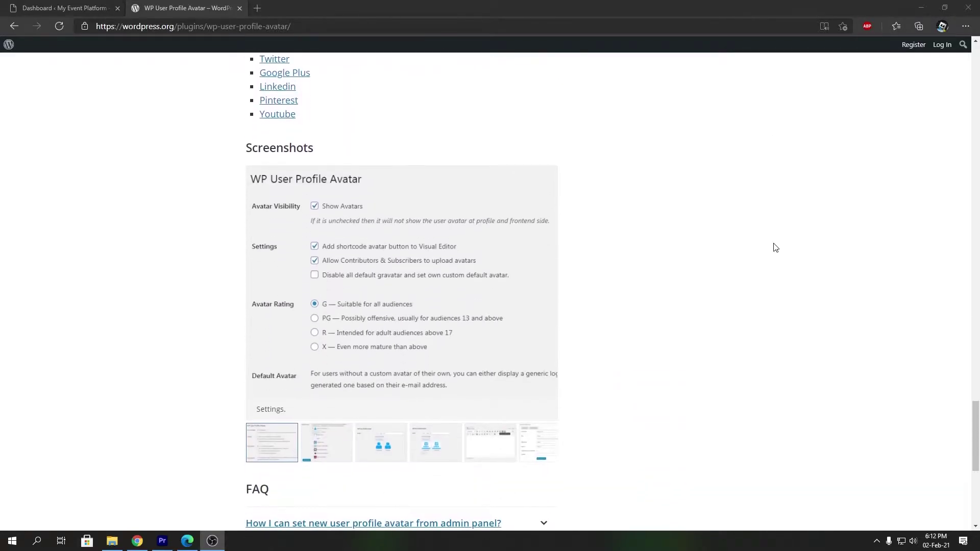
# Step: Browse the screenshots: custom avatar, shortcode, frontend upload, through to the successfully removed avatar
pyautogui.click(323, 449)
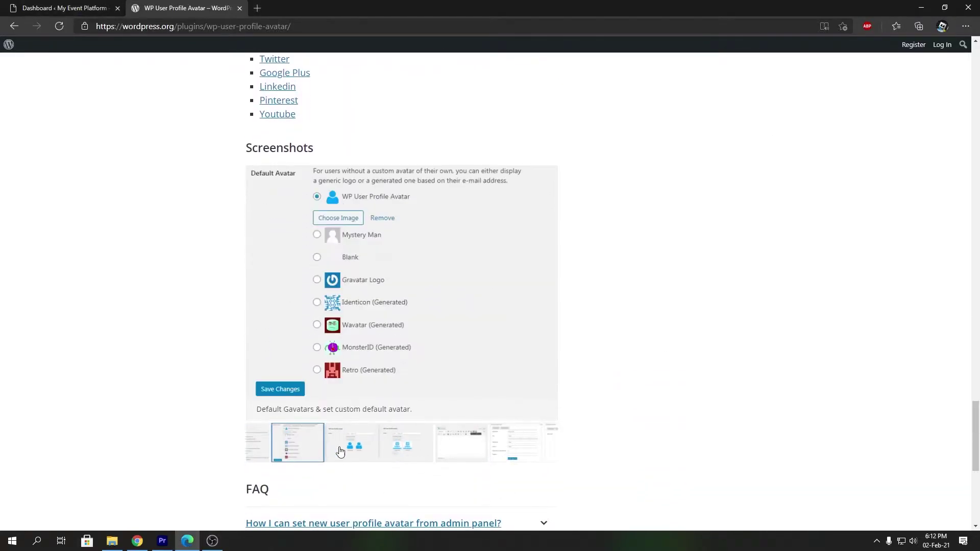
pyautogui.click(350, 452)
pyautogui.click(364, 455)
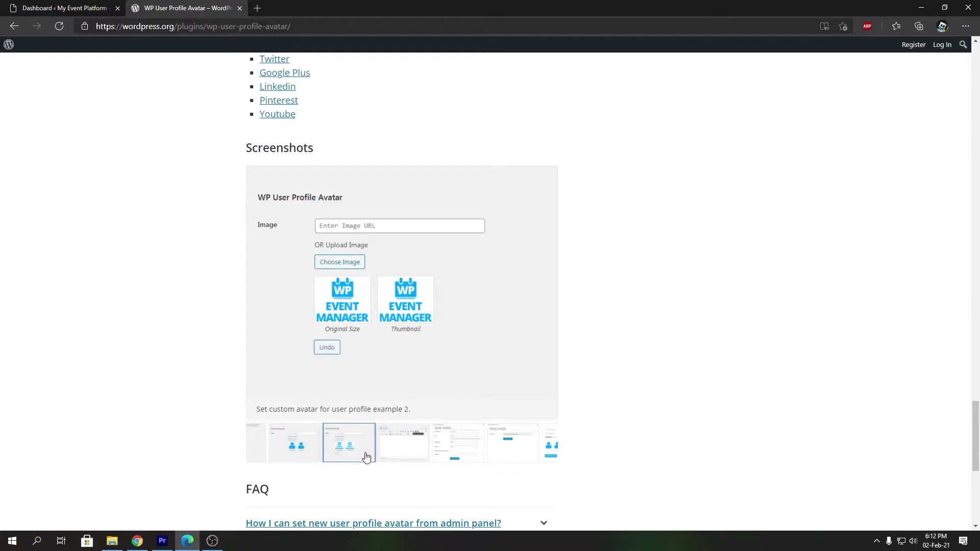
pyautogui.click(395, 457)
pyautogui.click(424, 454)
pyautogui.click(452, 453)
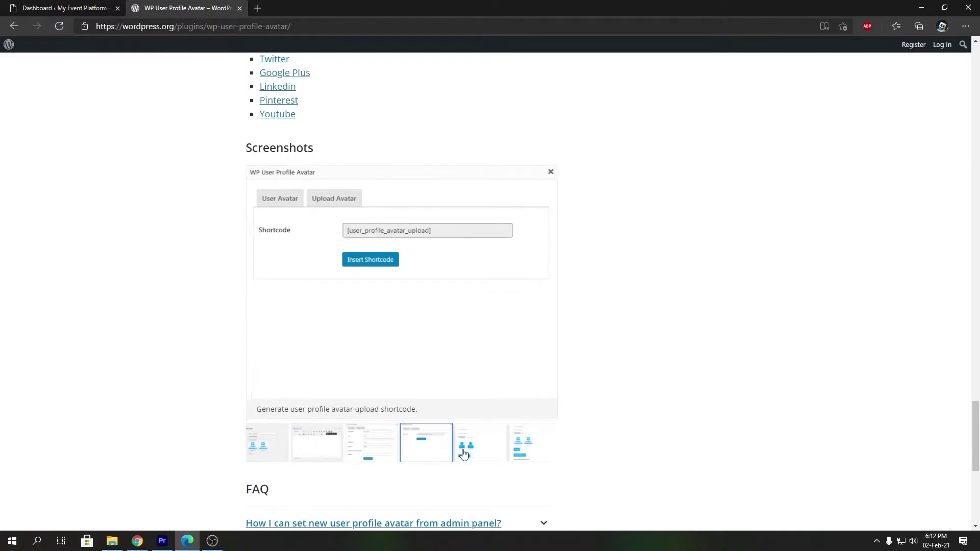
pyautogui.click(464, 454)
pyautogui.click(491, 453)
pyautogui.click(524, 454)
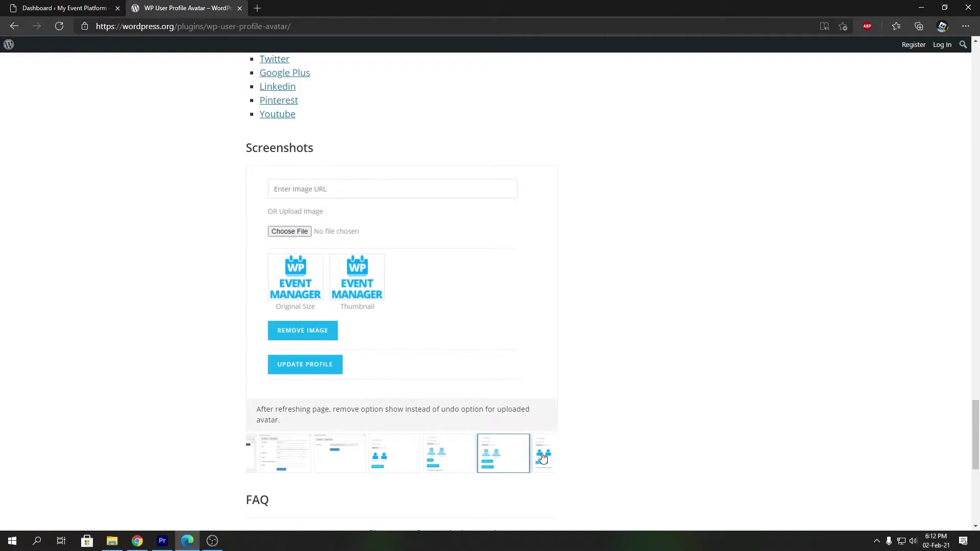
pyautogui.click(541, 458)
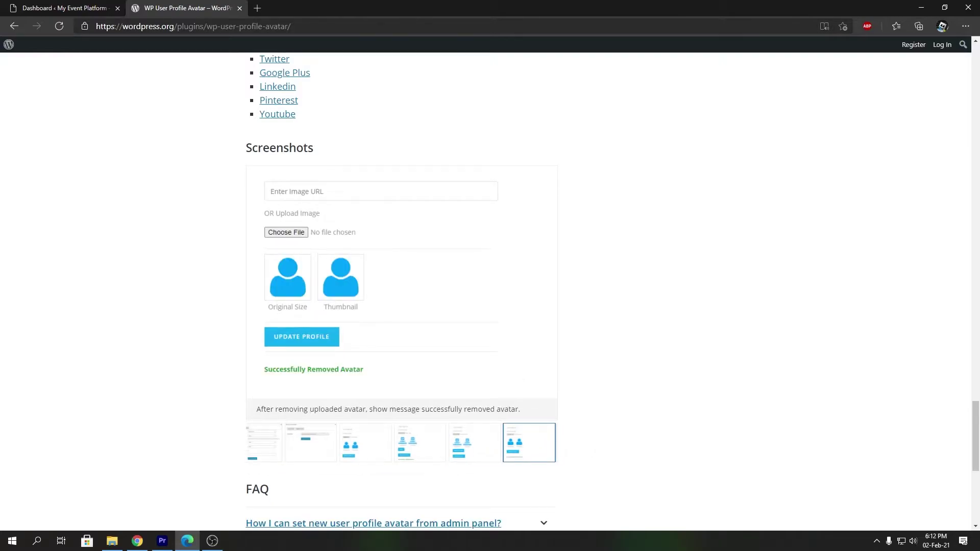
pyautogui.hotkey('alt', 'Tab')
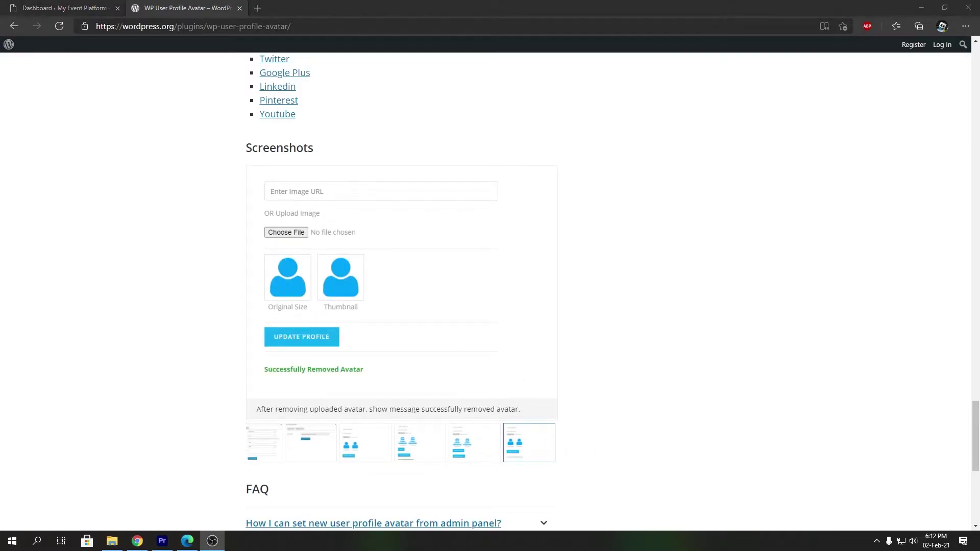
# Step: Search the Add Plugins directory for 'WP User Profile Avatar'
pyautogui.moveTo(31, 346)
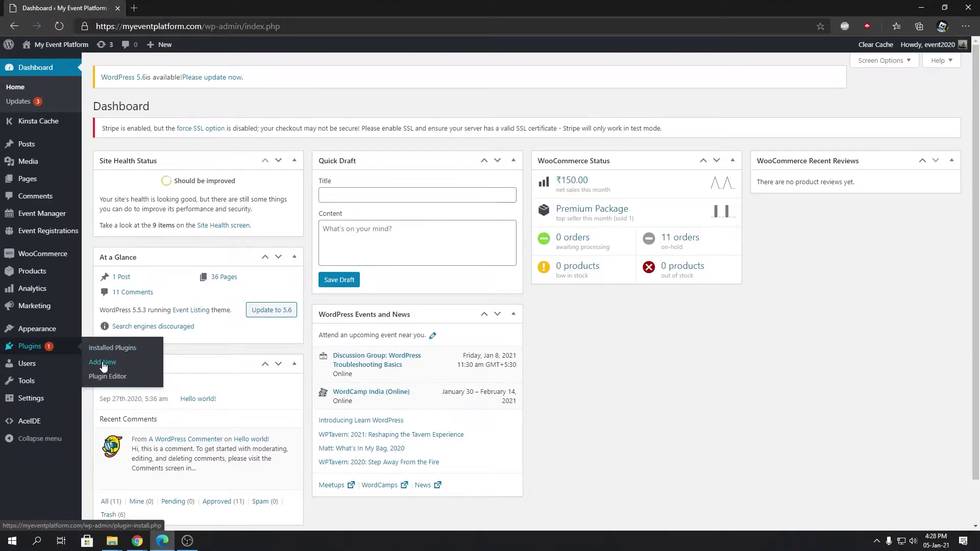
pyautogui.click(103, 365)
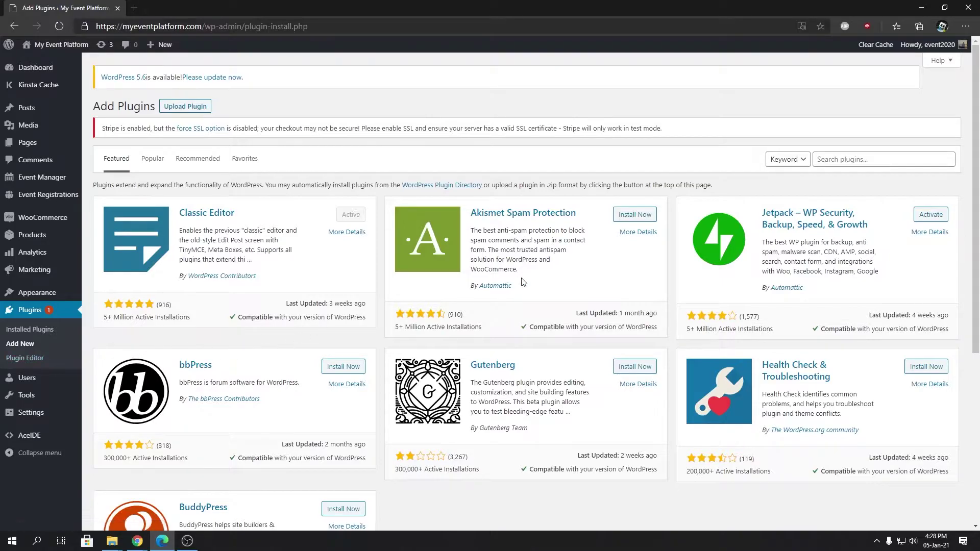
pyautogui.click(845, 168)
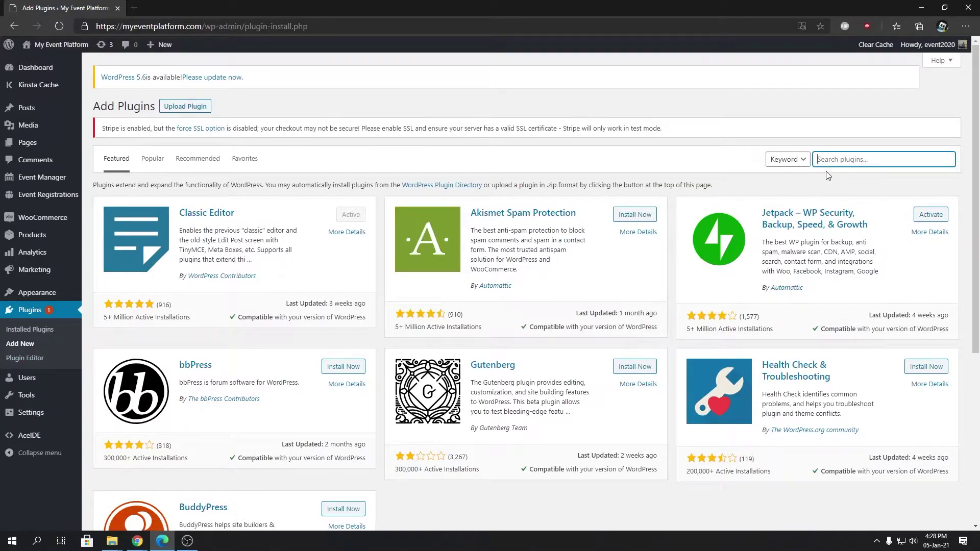
pyautogui.write('WP User Profile Avatar')
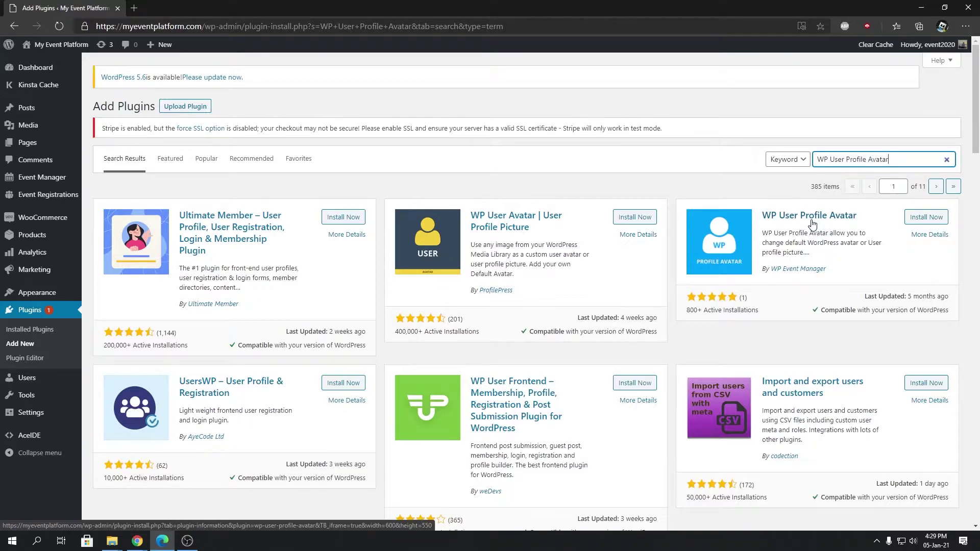
# Step: Open the WP User Profile Avatar details and highlight the user_profile_avatar_upload shortcode
pyautogui.click(812, 225)
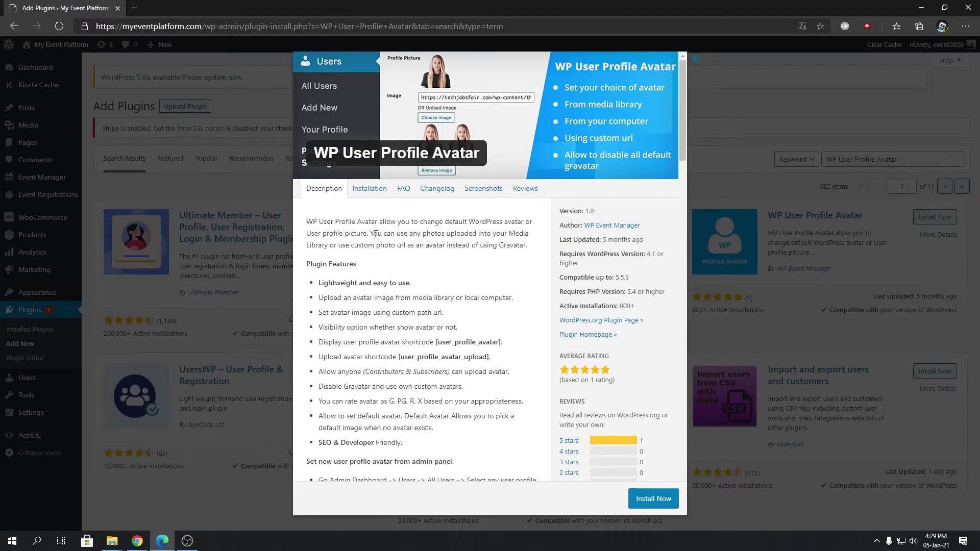
pyautogui.tripleClick(456, 343)
pyautogui.click(449, 360)
pyautogui.doubleClick(449, 360)
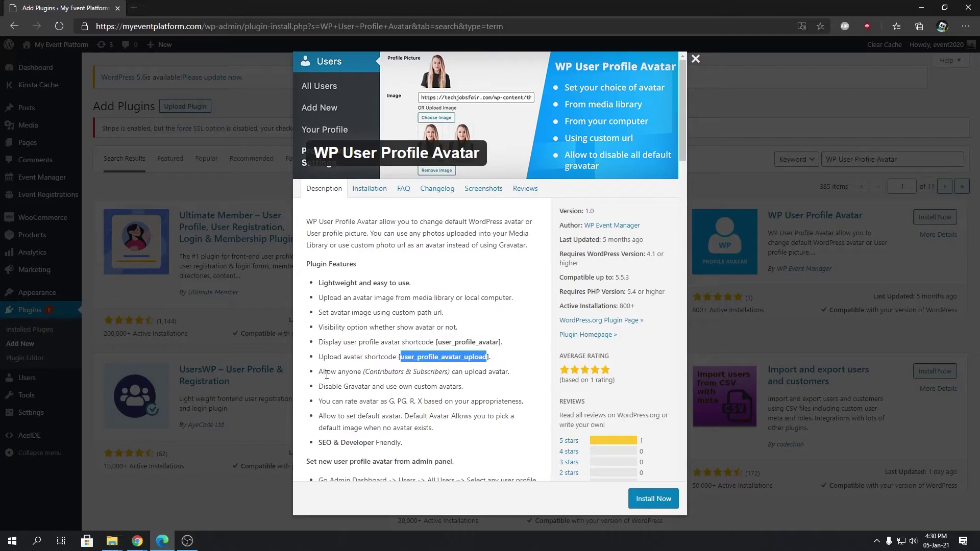
pyautogui.scroll(-1, 342, 383)
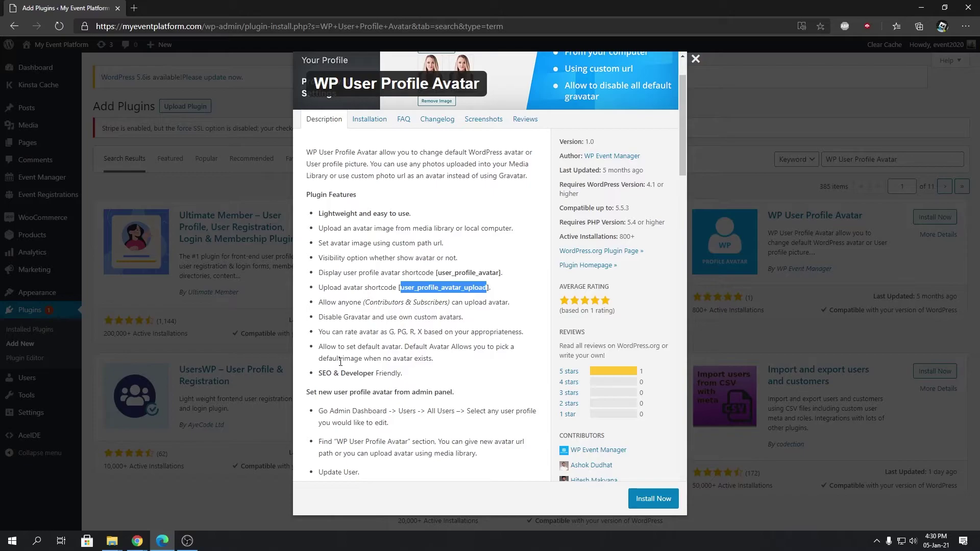
pyautogui.moveTo(337, 347); pyautogui.dragTo(386, 347)
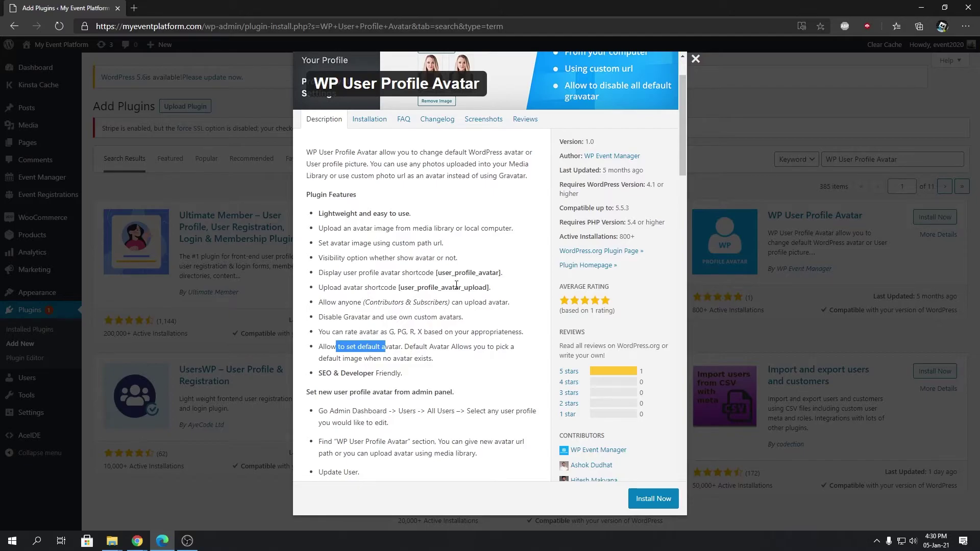
pyautogui.scroll(-3, 395, 369)
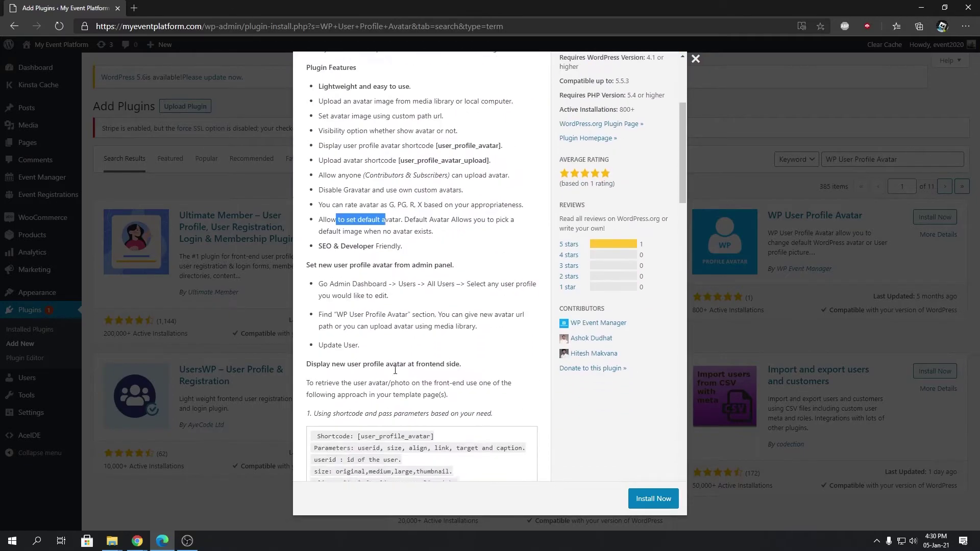
pyautogui.scroll(4, 343, 279)
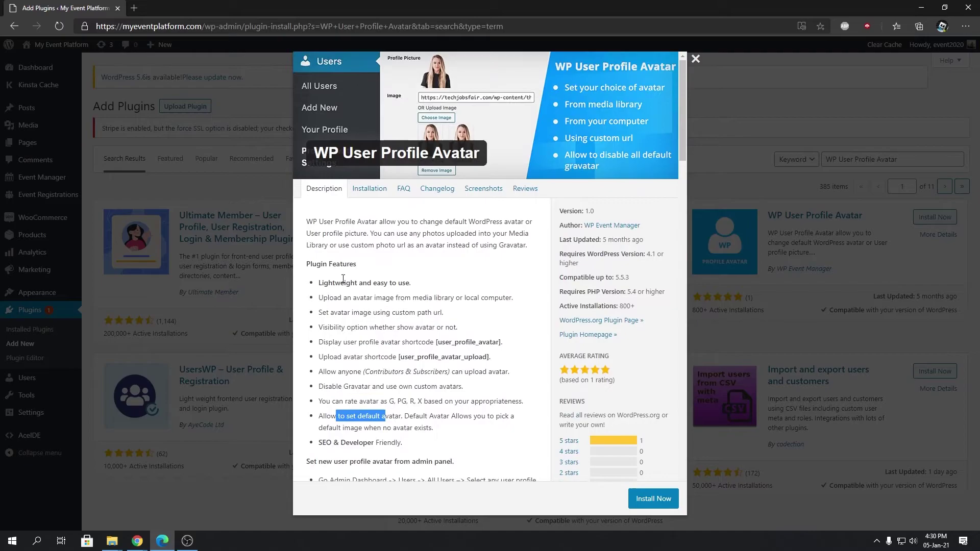
pyautogui.moveTo(306, 264); pyautogui.dragTo(364, 270)
pyautogui.scroll(-7, 428, 310)
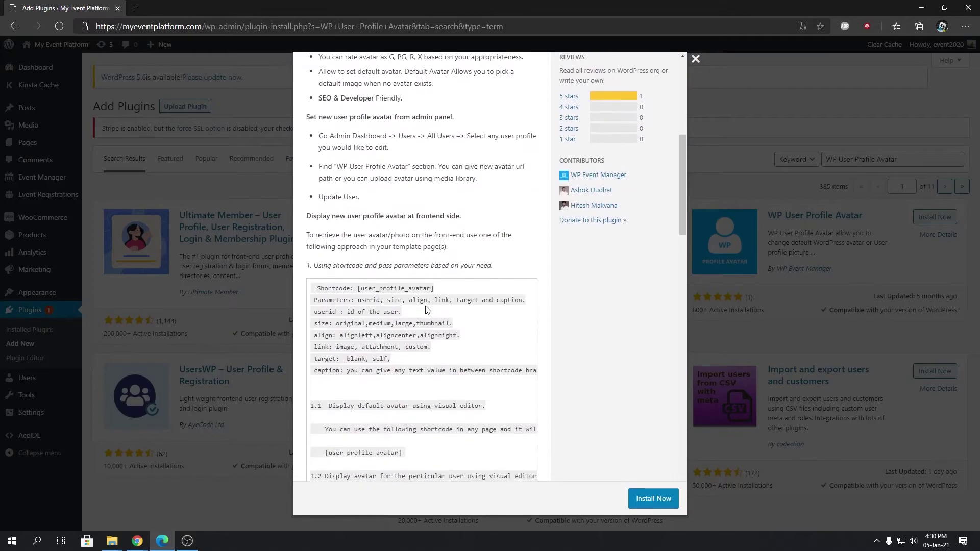
pyautogui.scroll(3, 428, 310)
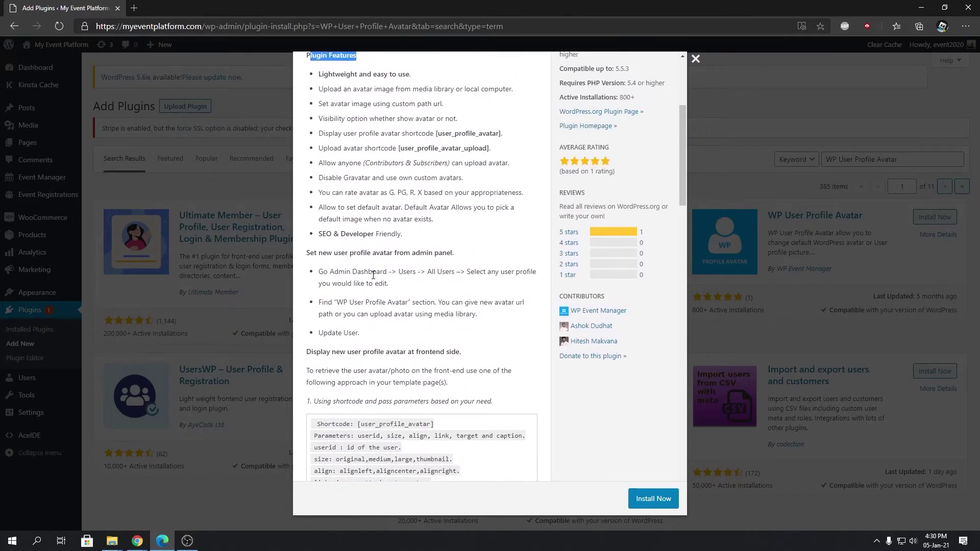
pyautogui.scroll(-3, 374, 275)
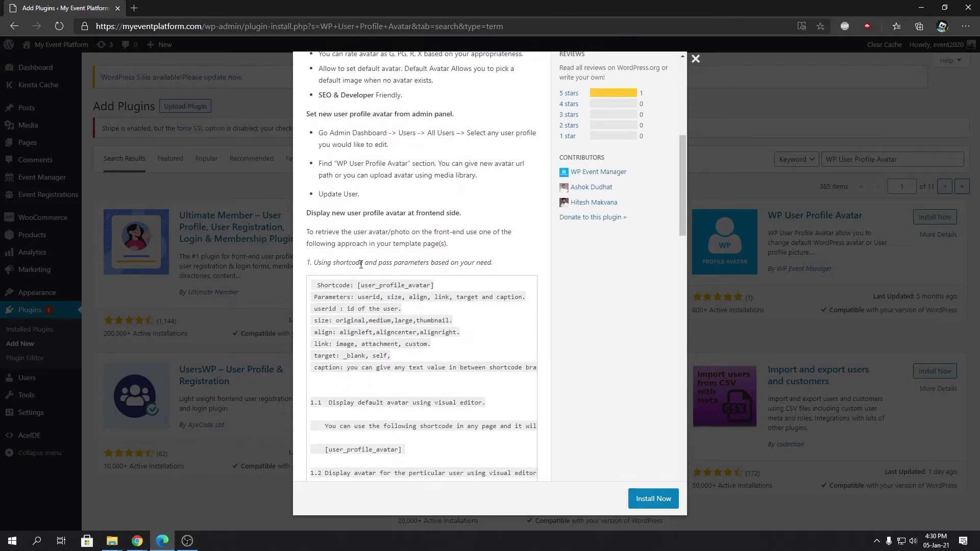
pyautogui.scroll(-4, 361, 264)
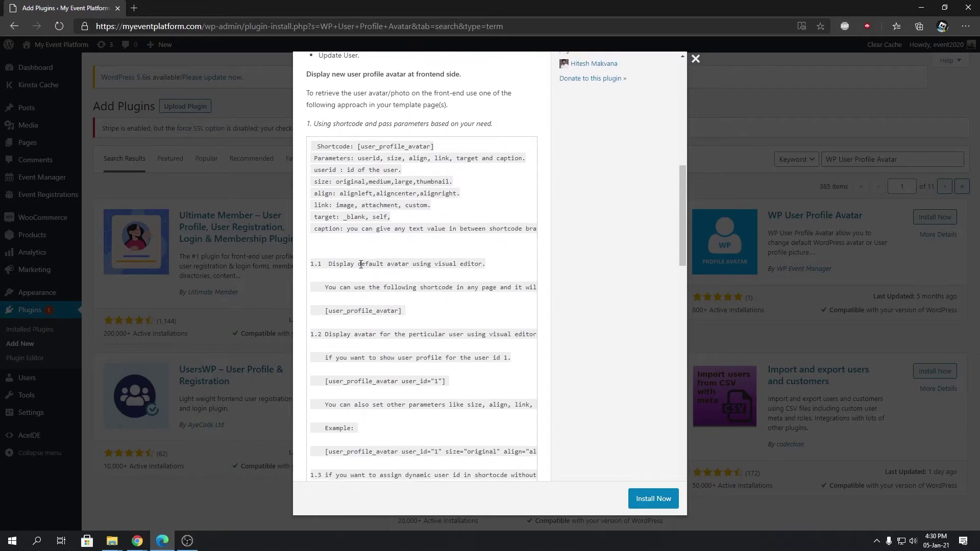
pyautogui.scroll(12, 579, 439)
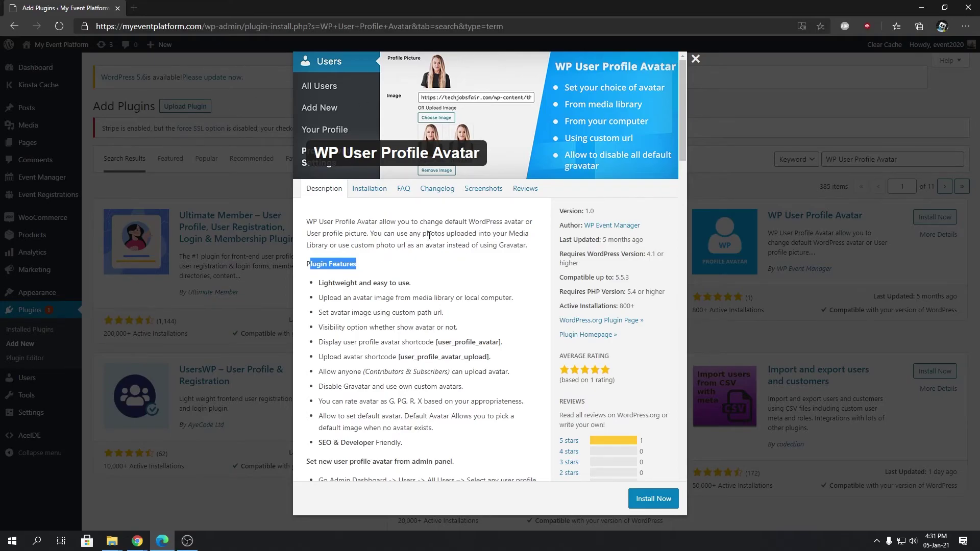
# Step: Review the plugin's Installation, FAQ and Changelog sections, then close its details window
pyautogui.click(372, 192)
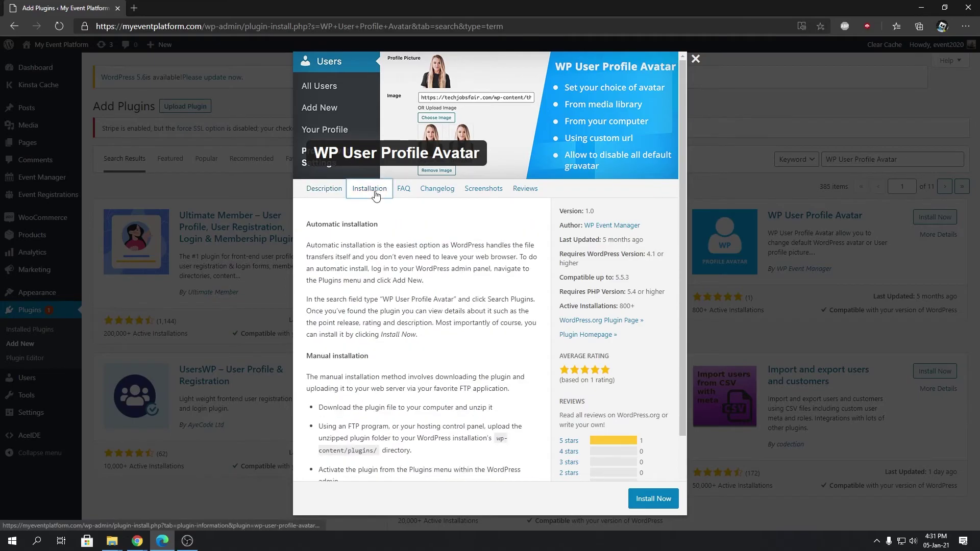
pyautogui.click(409, 195)
pyautogui.click(438, 196)
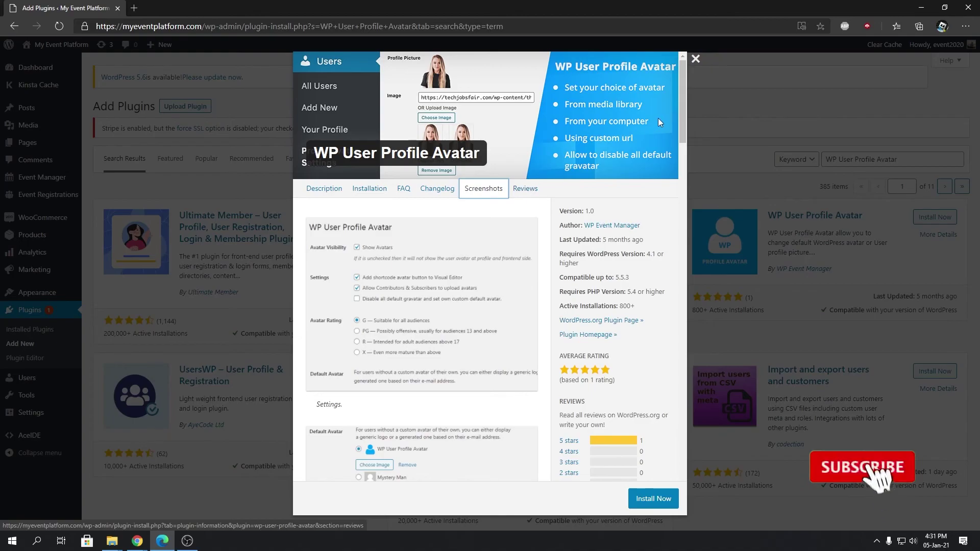
pyautogui.click(696, 60)
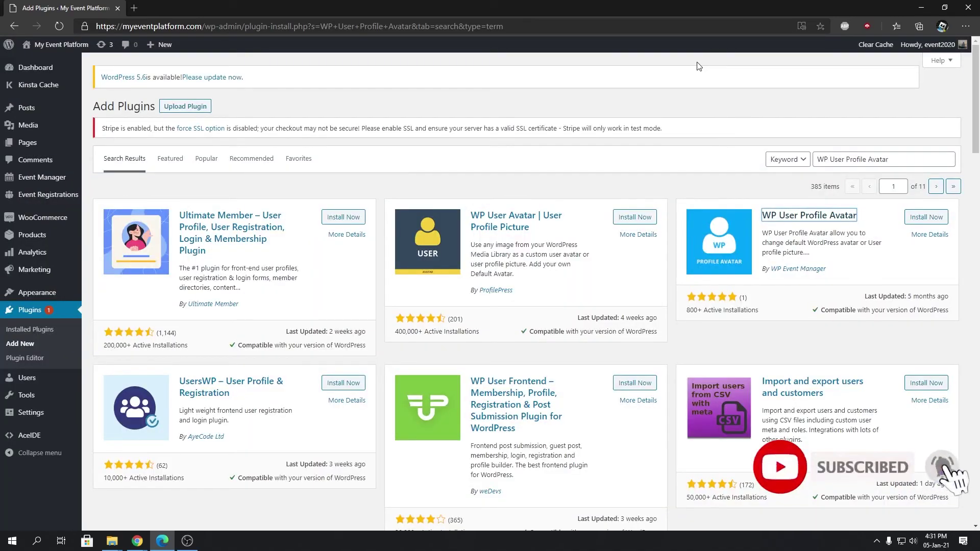